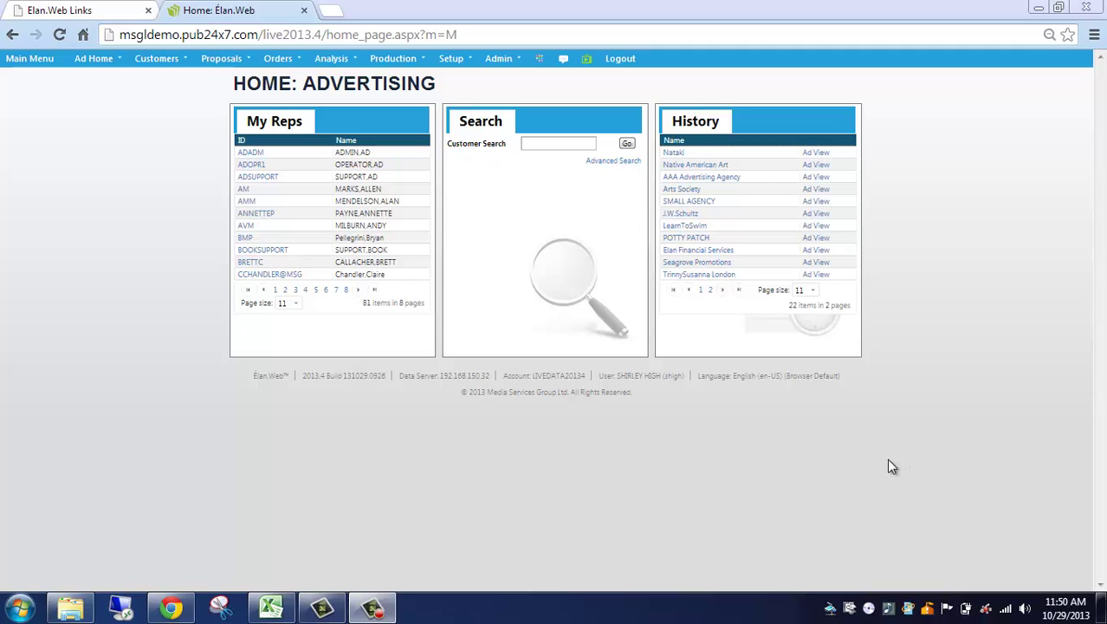
# - Open the digital G/L types setup and examine the ID and description fields for creating a new G/L type
pyautogui.click(462, 65)
pyautogui.moveTo(487, 145)
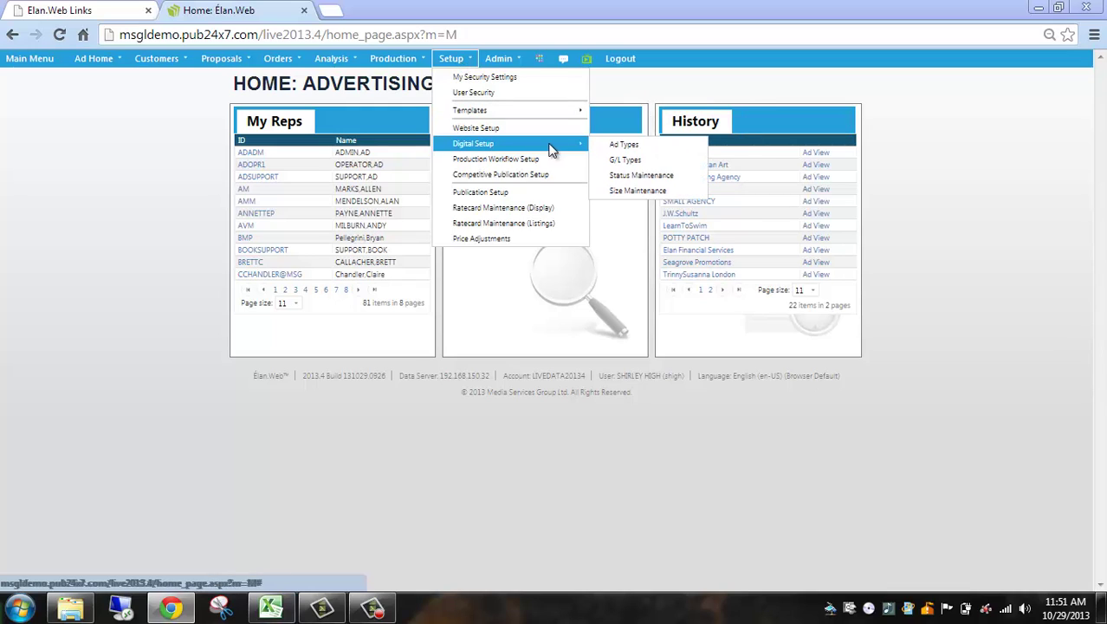
pyautogui.click(661, 159)
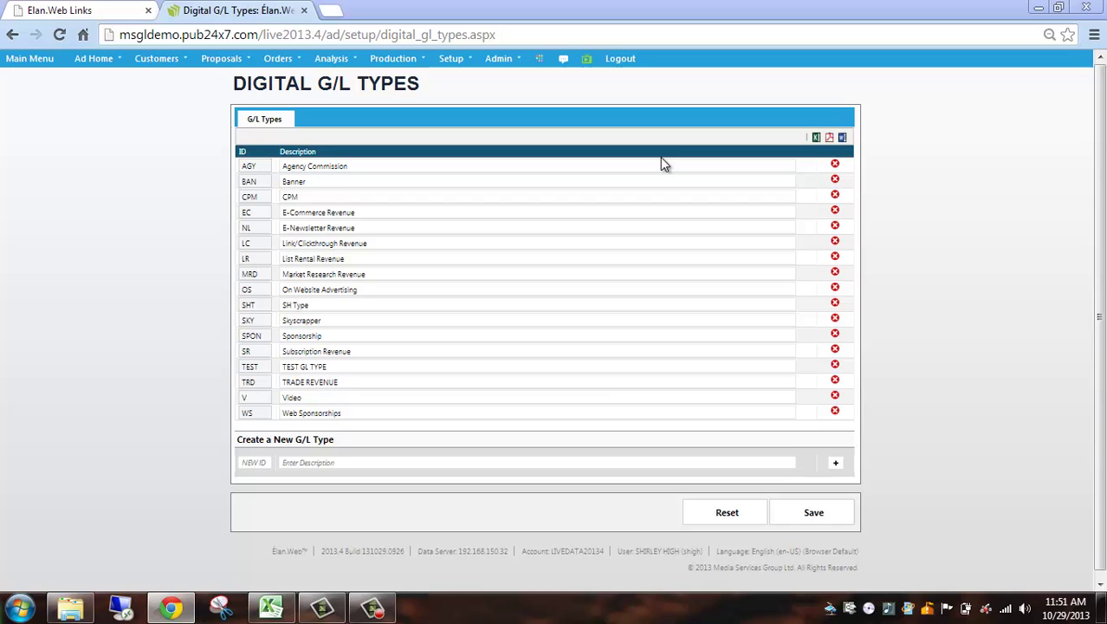
pyautogui.click(251, 462)
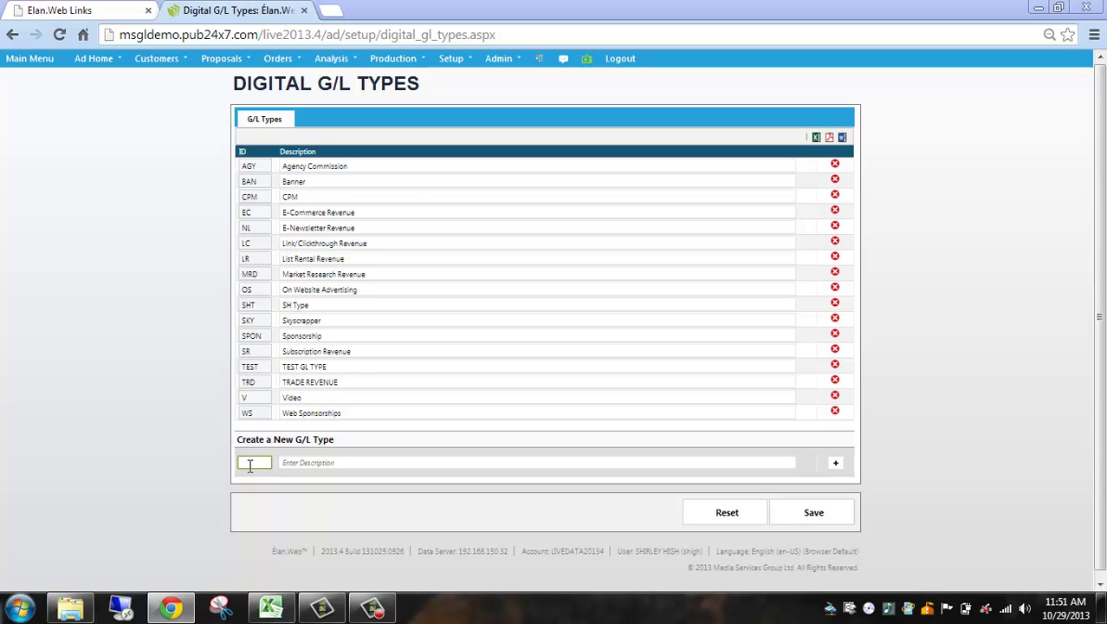
pyautogui.click(289, 464)
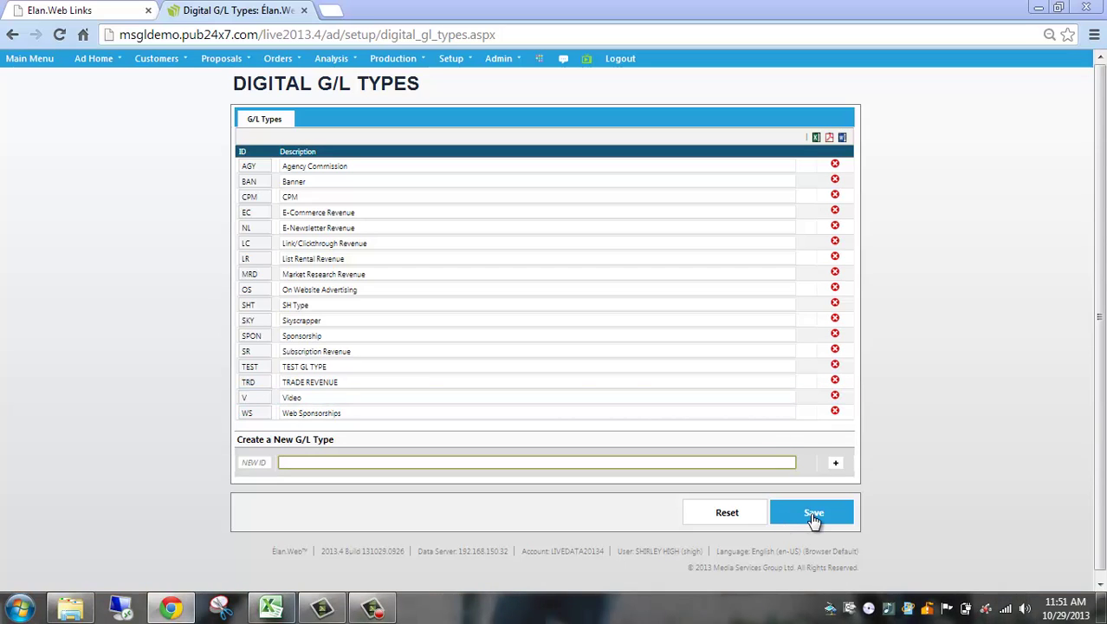
# - Open the digital ad types setup, choose CPM as the new ad type's G/L type and view the DFP cost type options
pyautogui.click(450, 59)
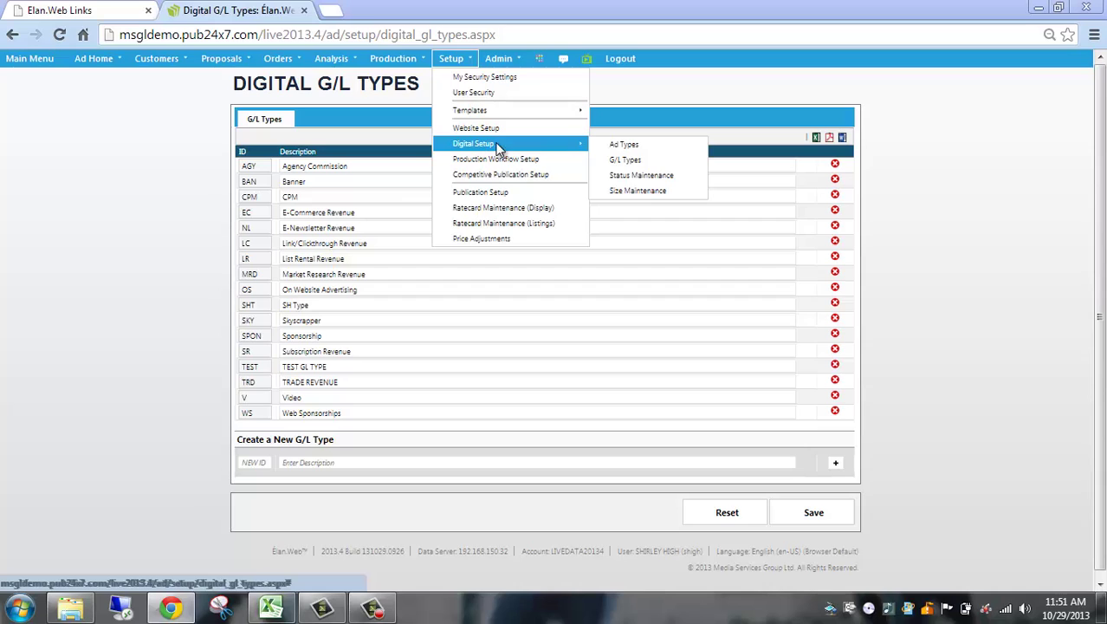
pyautogui.click(645, 145)
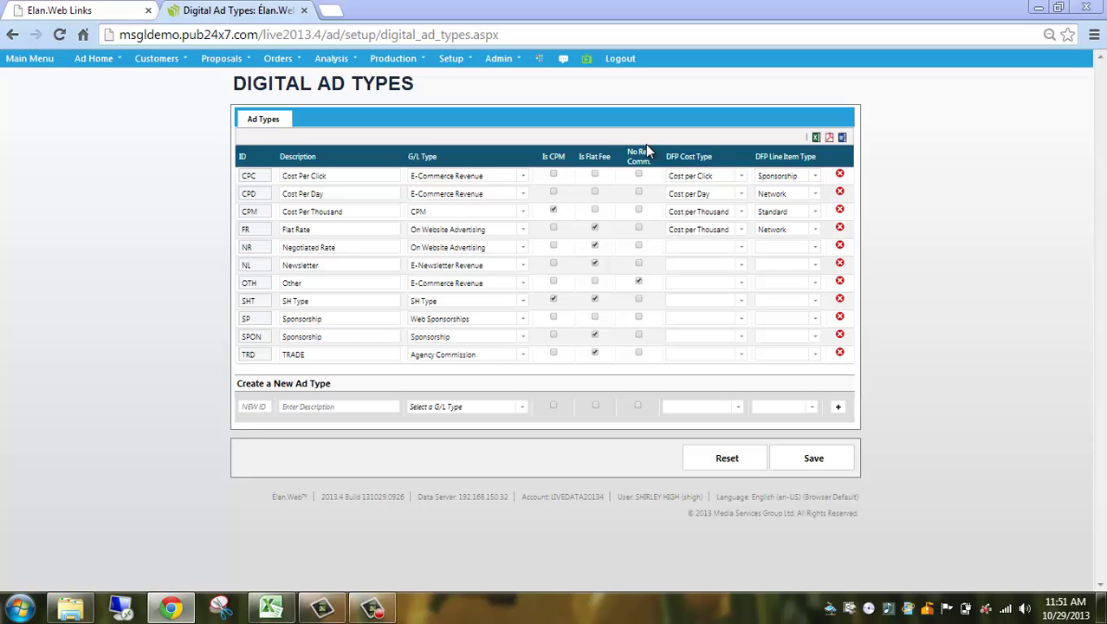
pyautogui.click(253, 406)
pyautogui.click(294, 409)
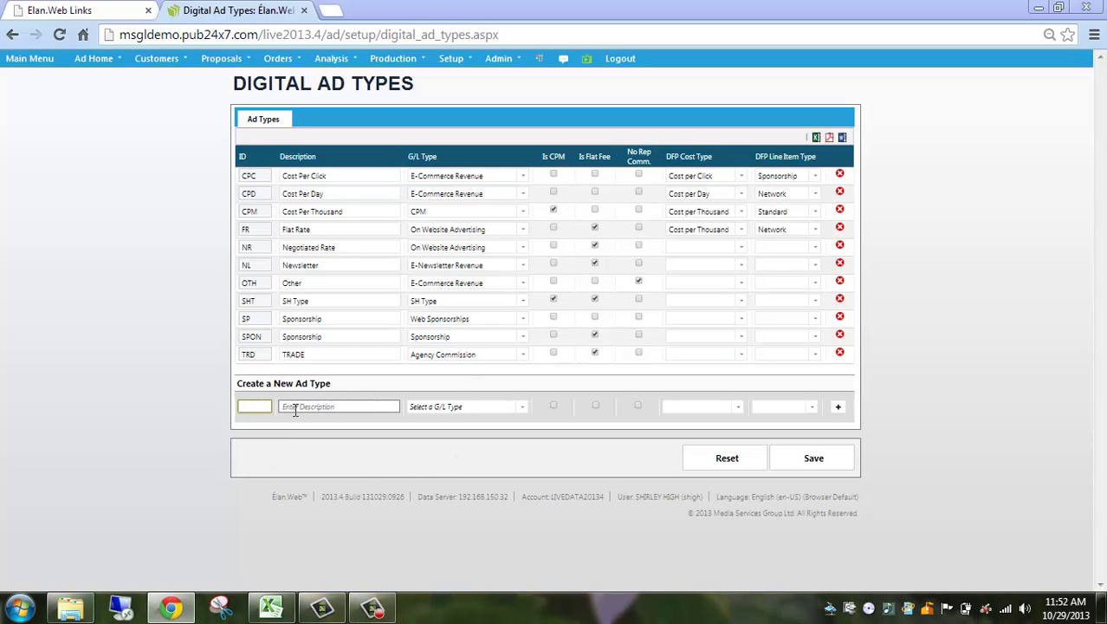
pyautogui.click(523, 408)
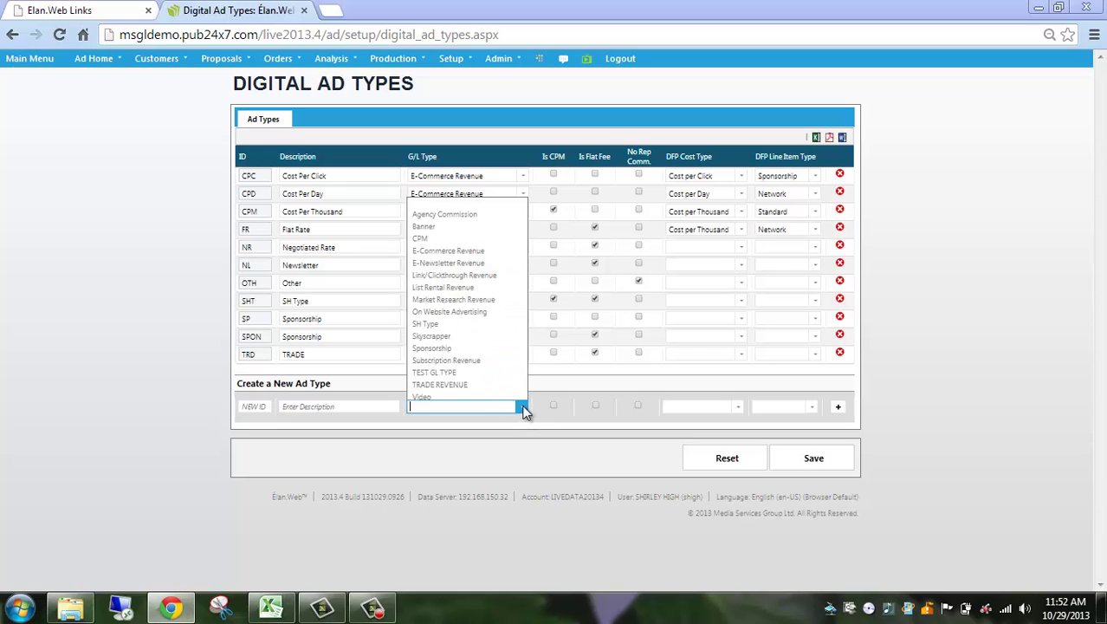
pyautogui.click(466, 222)
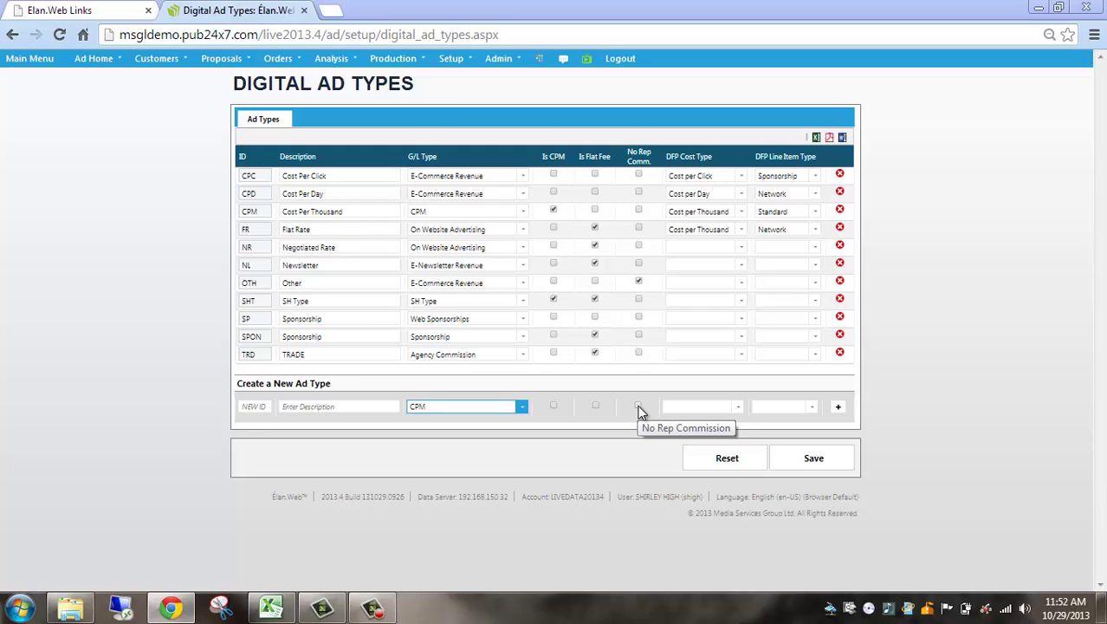
pyautogui.click(739, 407)
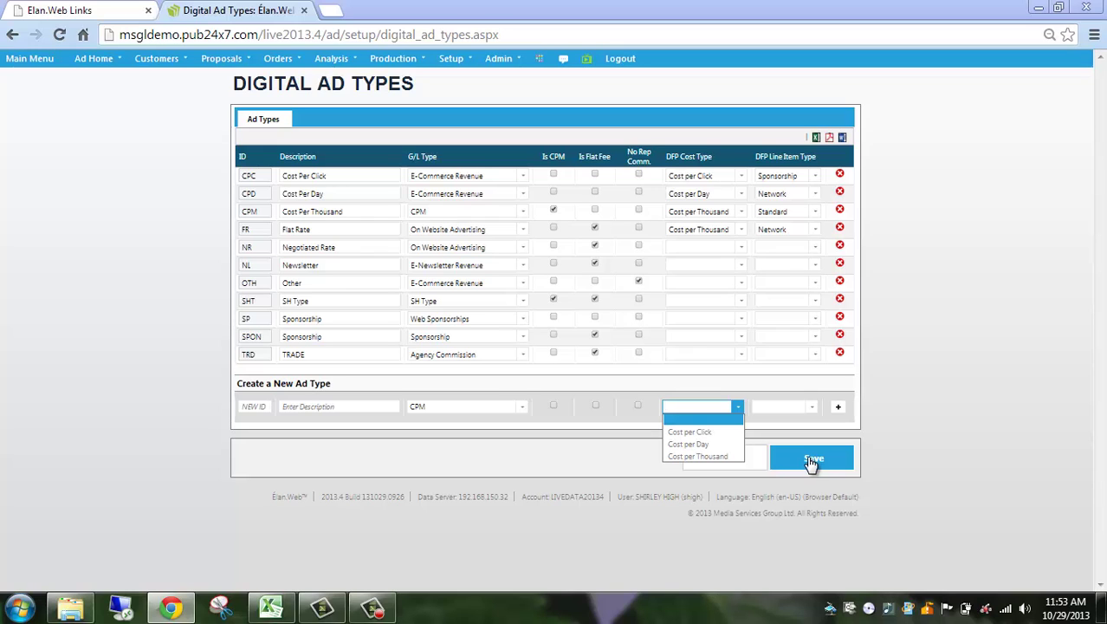
# - Open the digital status maintenance page and examine the editable description of status Q2
pyautogui.click(453, 58)
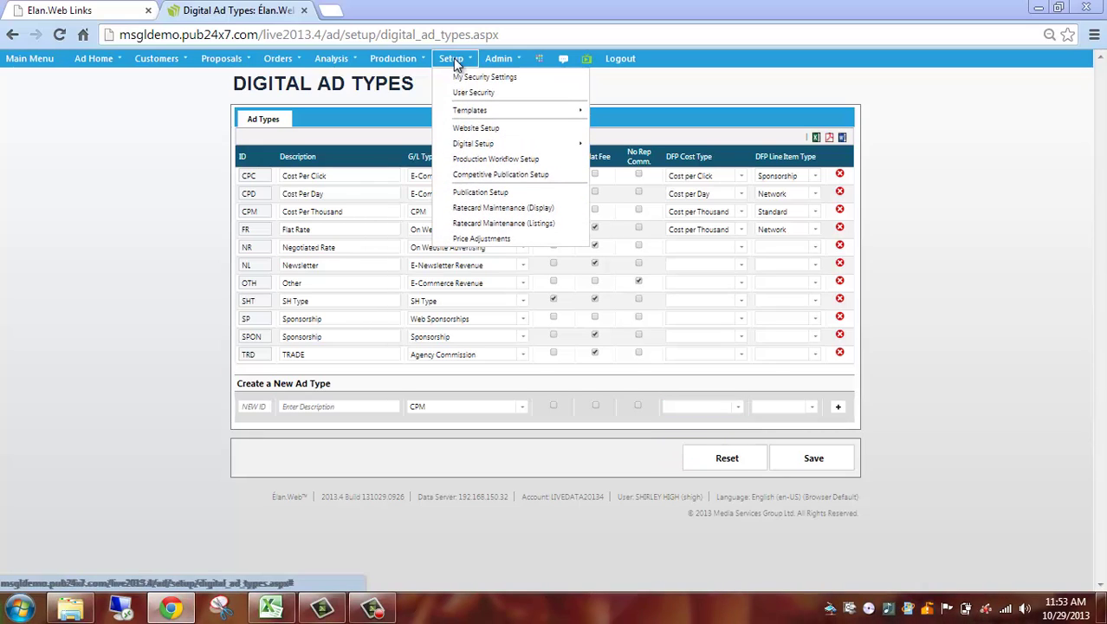
pyautogui.moveTo(470, 145)
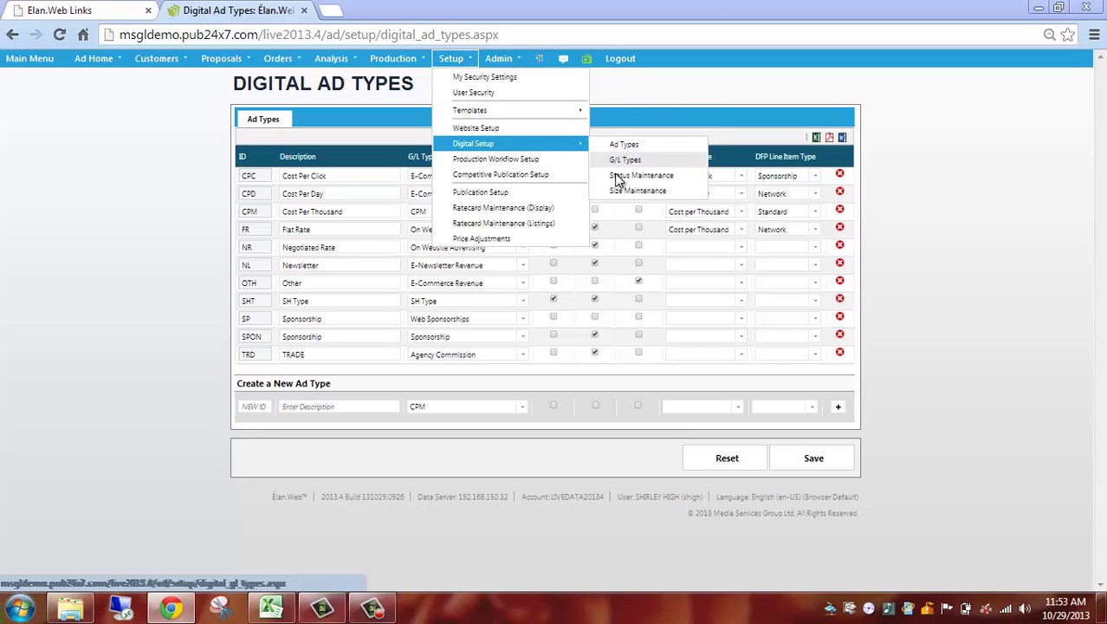
pyautogui.click(642, 175)
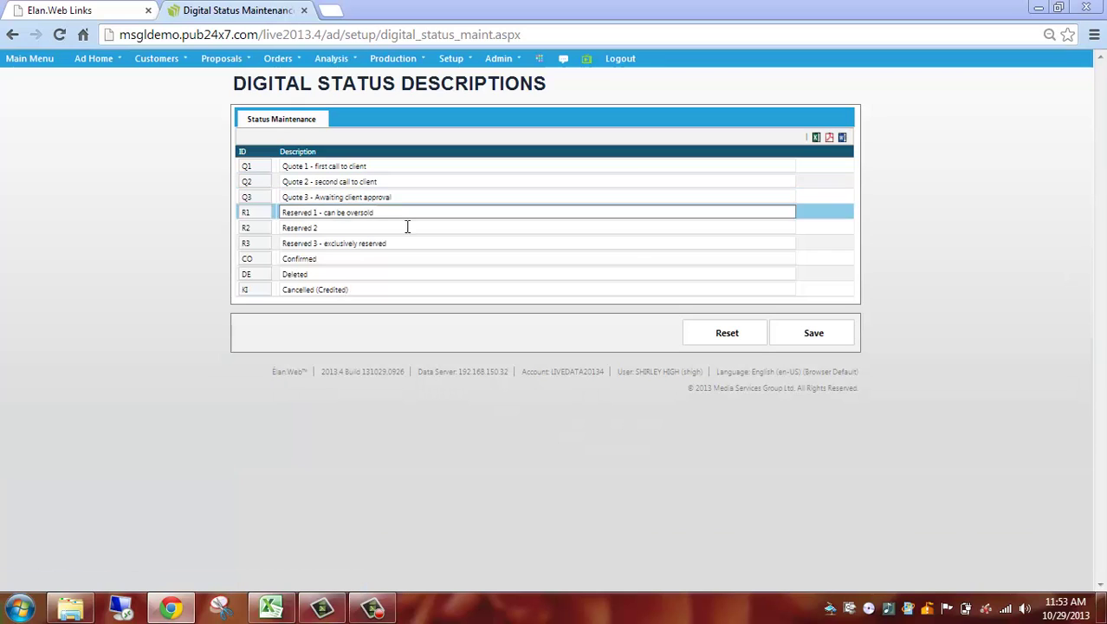
pyautogui.click(332, 181)
pyautogui.click(395, 182)
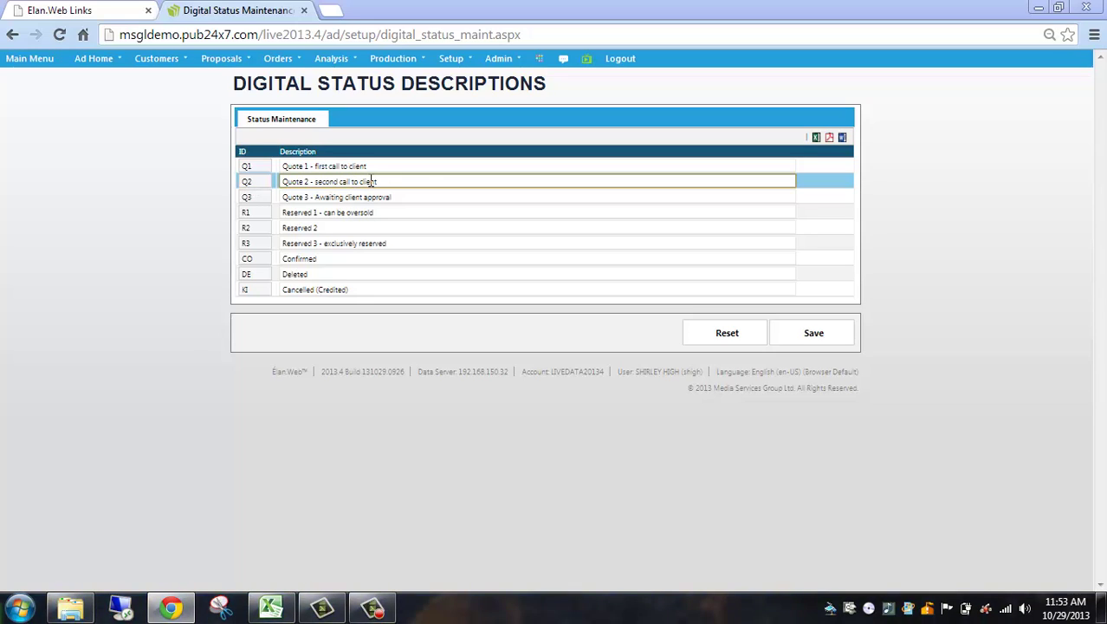
pyautogui.click(814, 336)
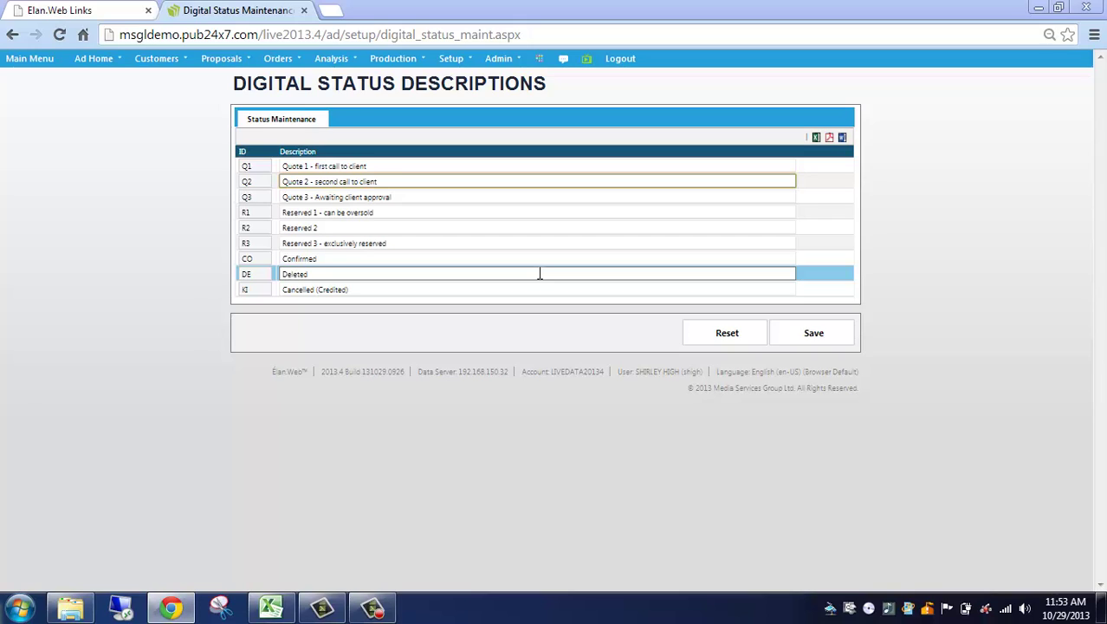
# - Open the digital size maintenance page and examine the dimension and description fields for creating a new size
pyautogui.click(457, 63)
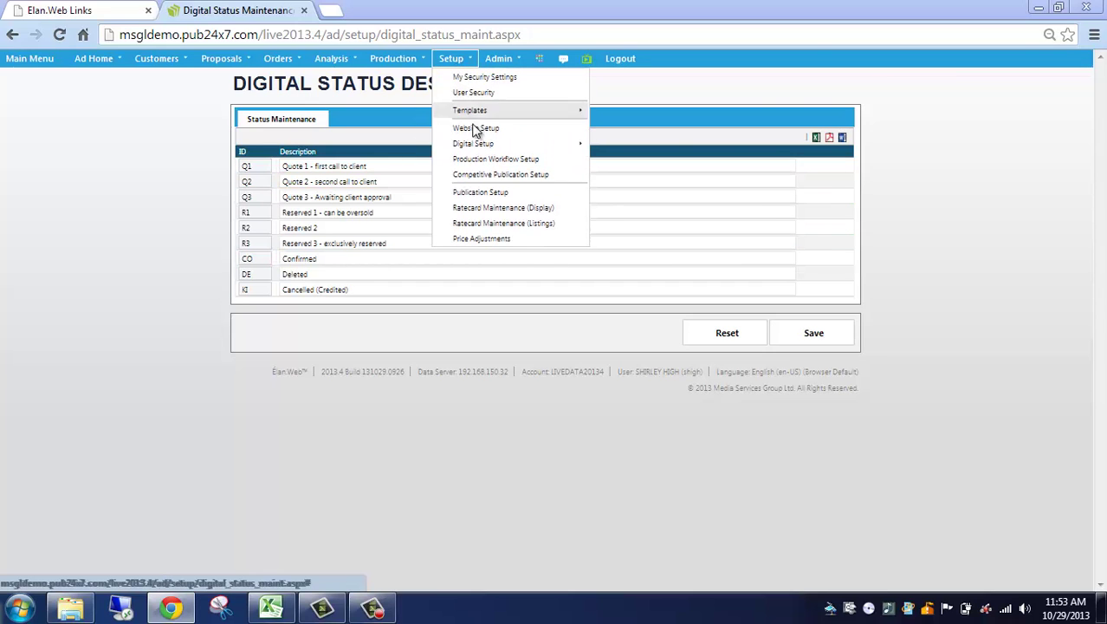
pyautogui.moveTo(478, 145)
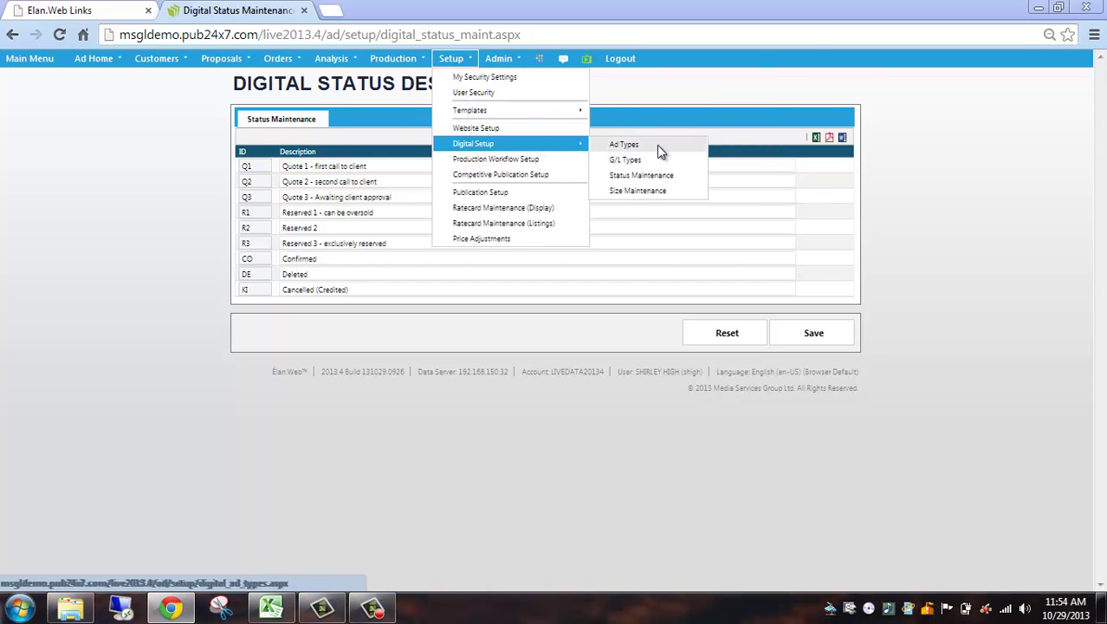
pyautogui.click(661, 192)
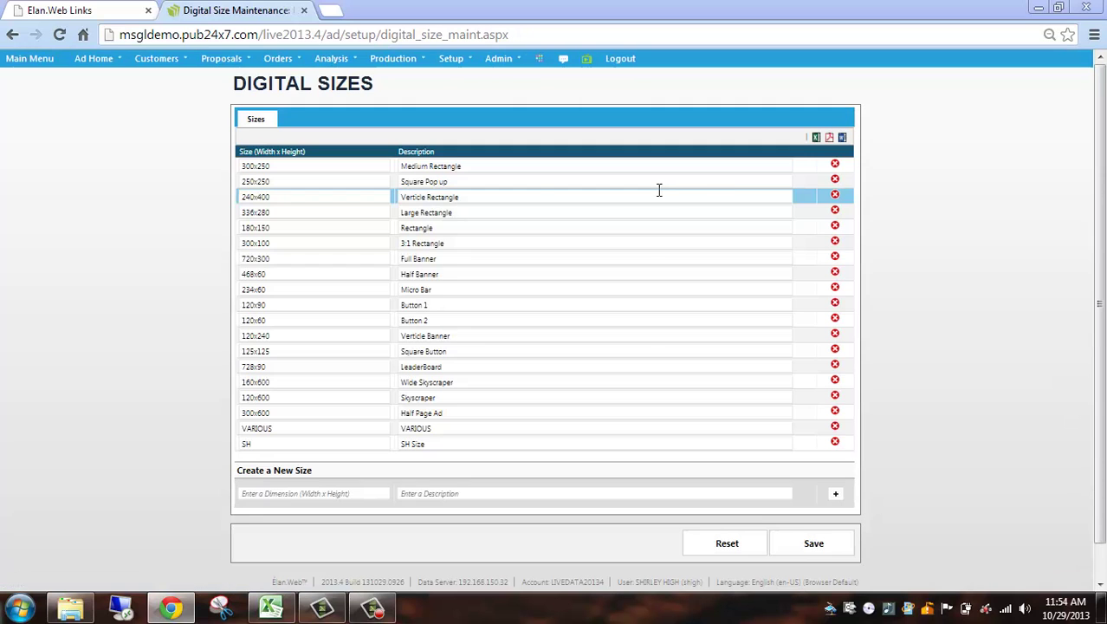
pyautogui.click(284, 494)
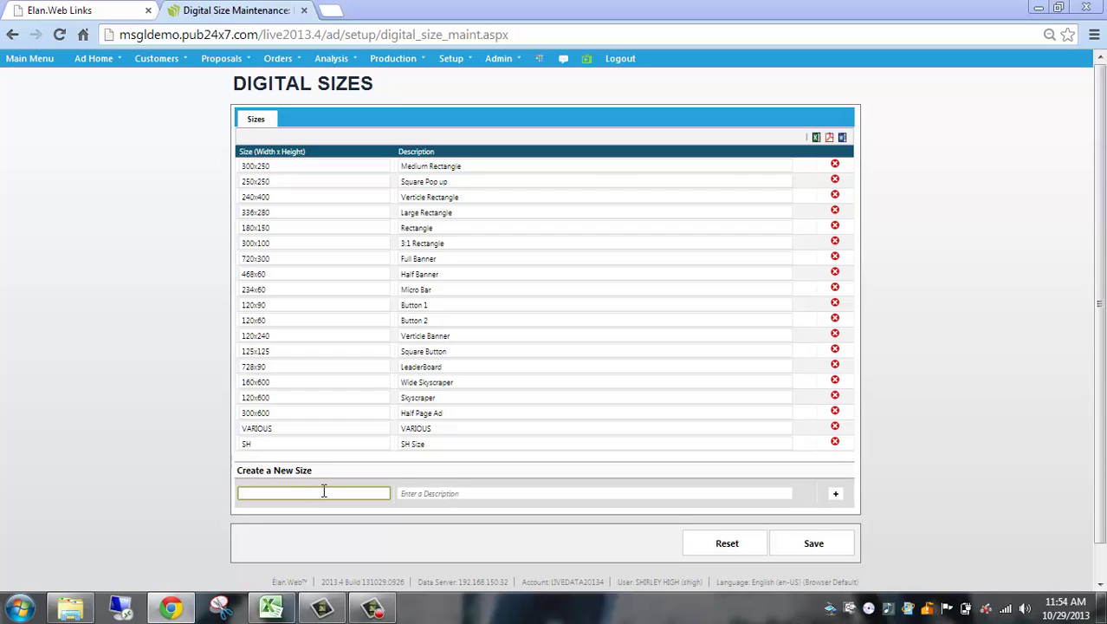
pyautogui.click(440, 491)
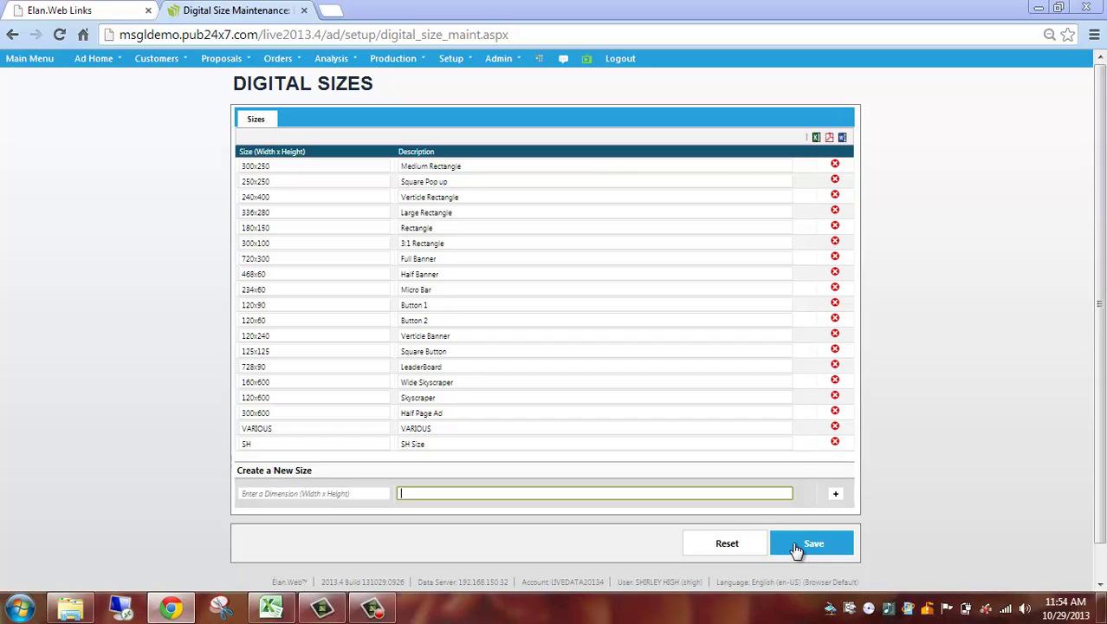
# - Open the G/L overrides in the website setup and view the G/L types available for a new override
pyautogui.click(455, 60)
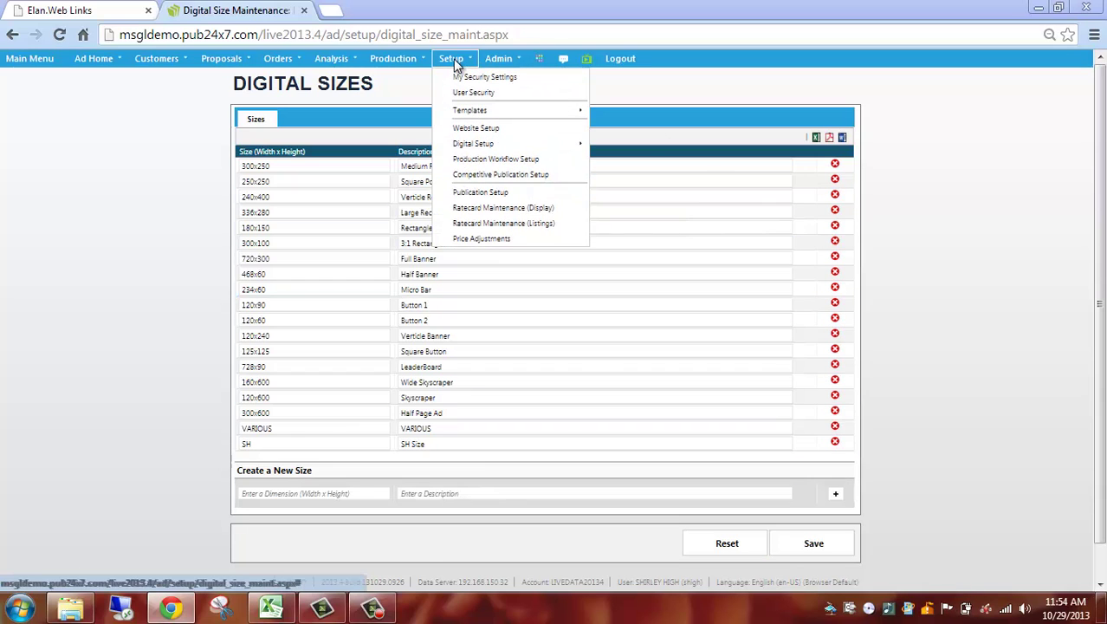
pyautogui.click(476, 130)
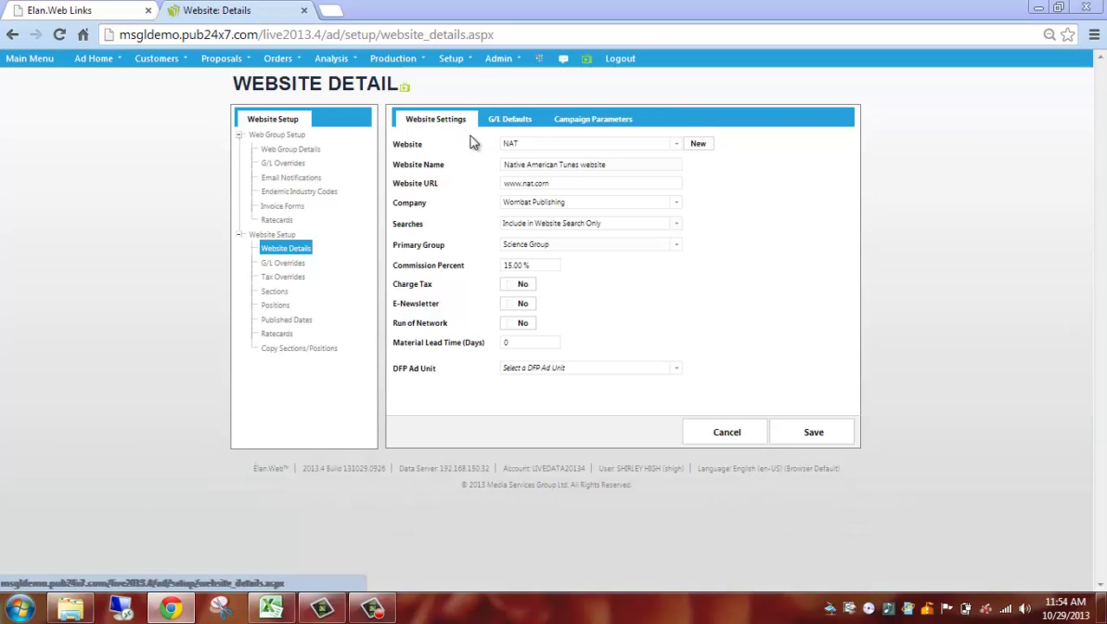
pyautogui.click(289, 268)
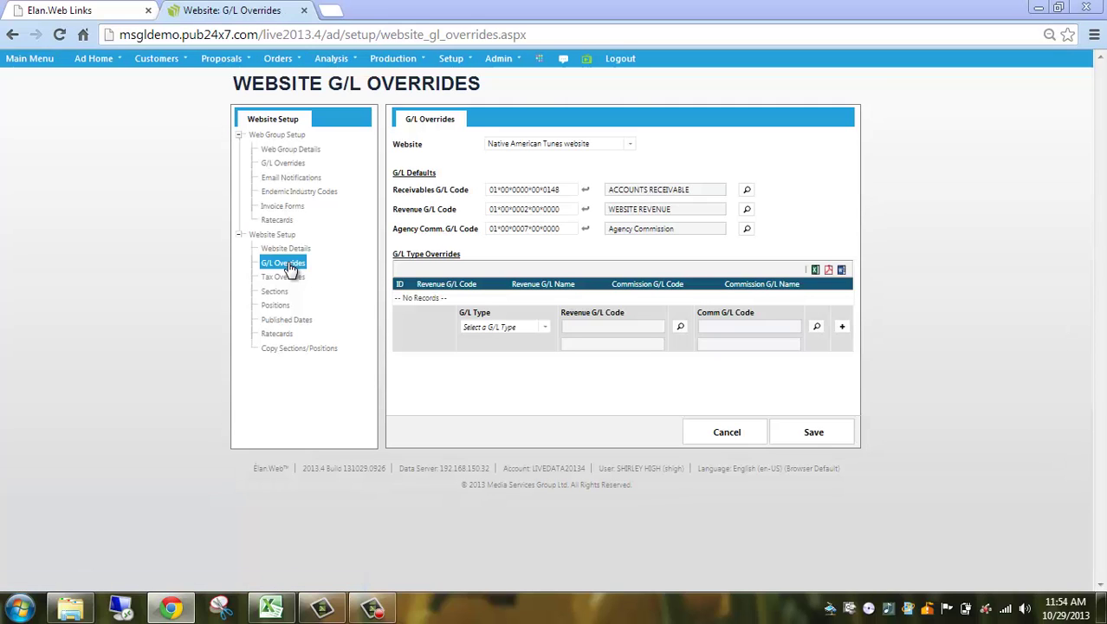
pyautogui.click(545, 327)
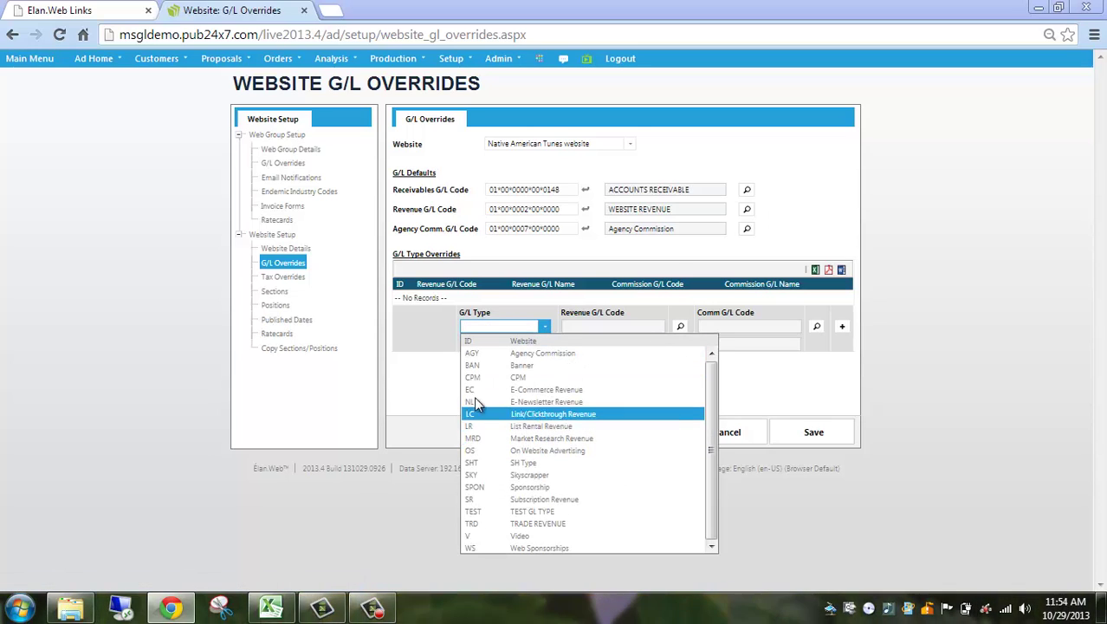
# - Open the details of website ratecard 38, NatAm 2013 RC, and view the ad type, G/L type and size choices for a new line
pyautogui.click(278, 336)
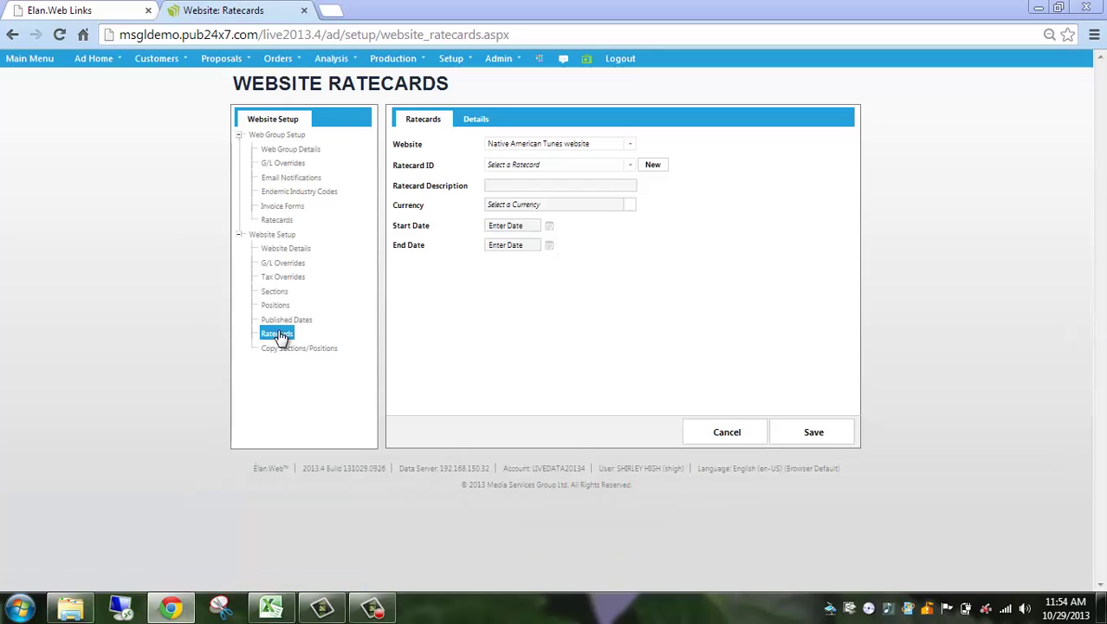
pyautogui.click(629, 164)
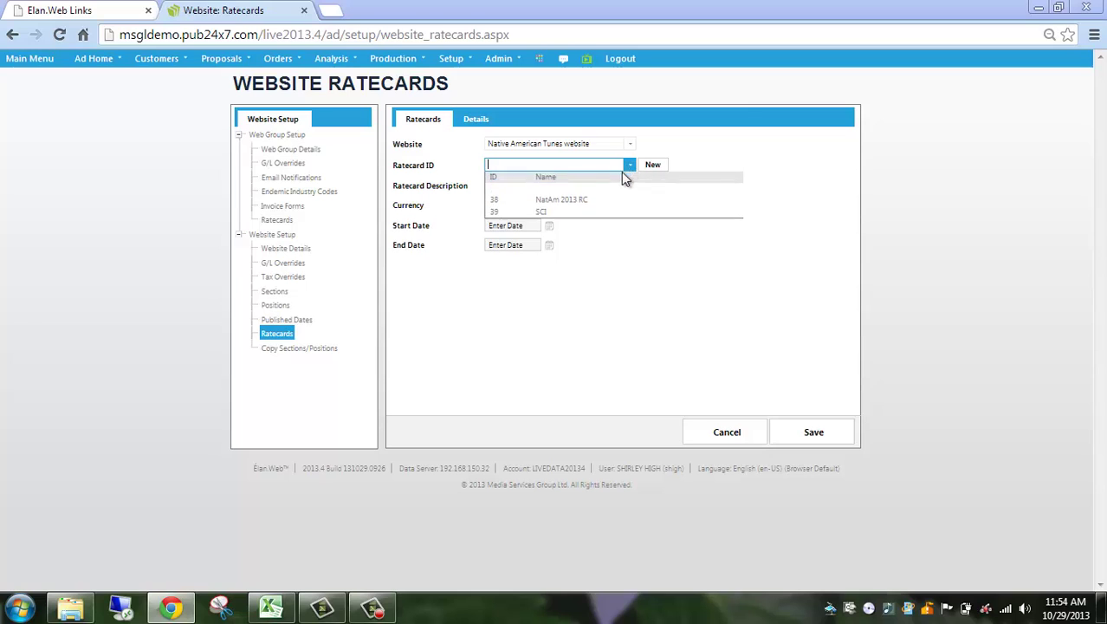
pyautogui.click(615, 201)
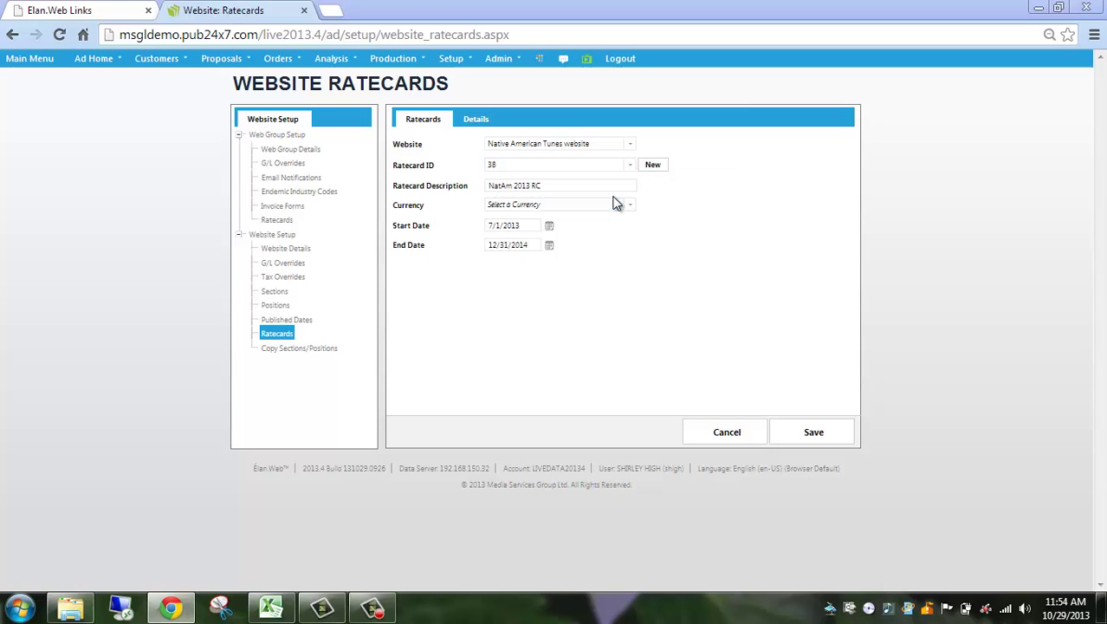
pyautogui.click(477, 121)
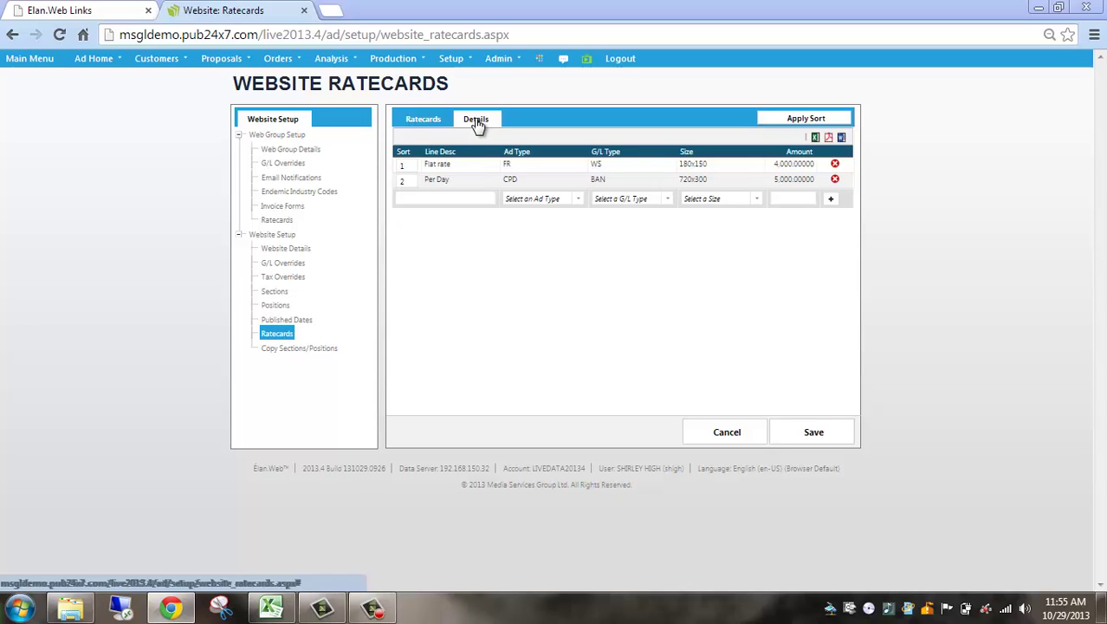
pyautogui.click(580, 200)
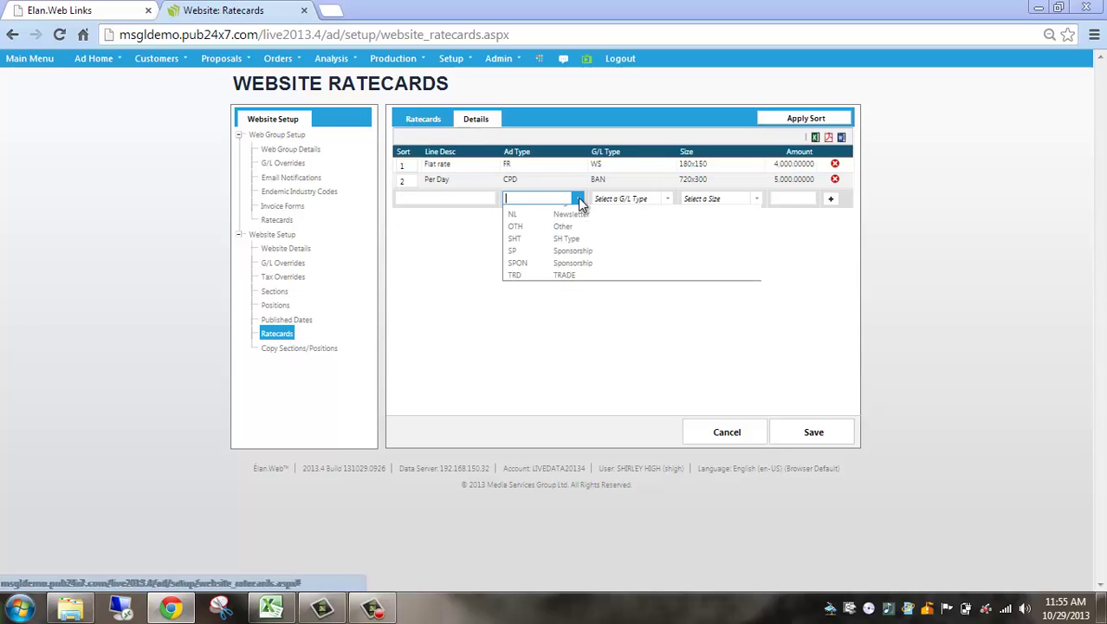
pyautogui.click(668, 199)
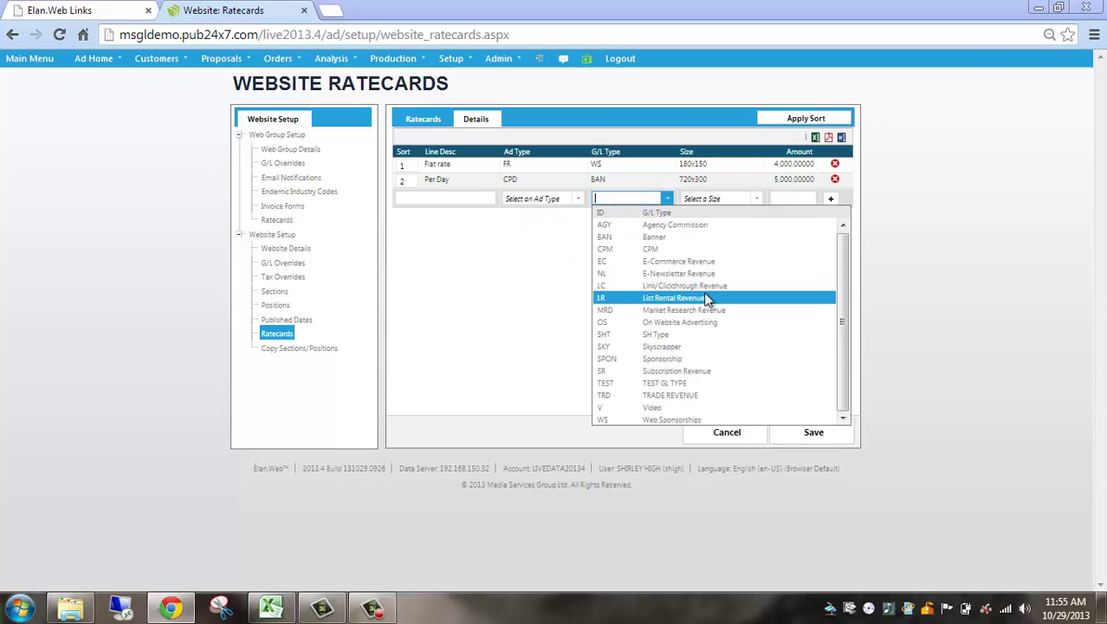
pyautogui.click(756, 198)
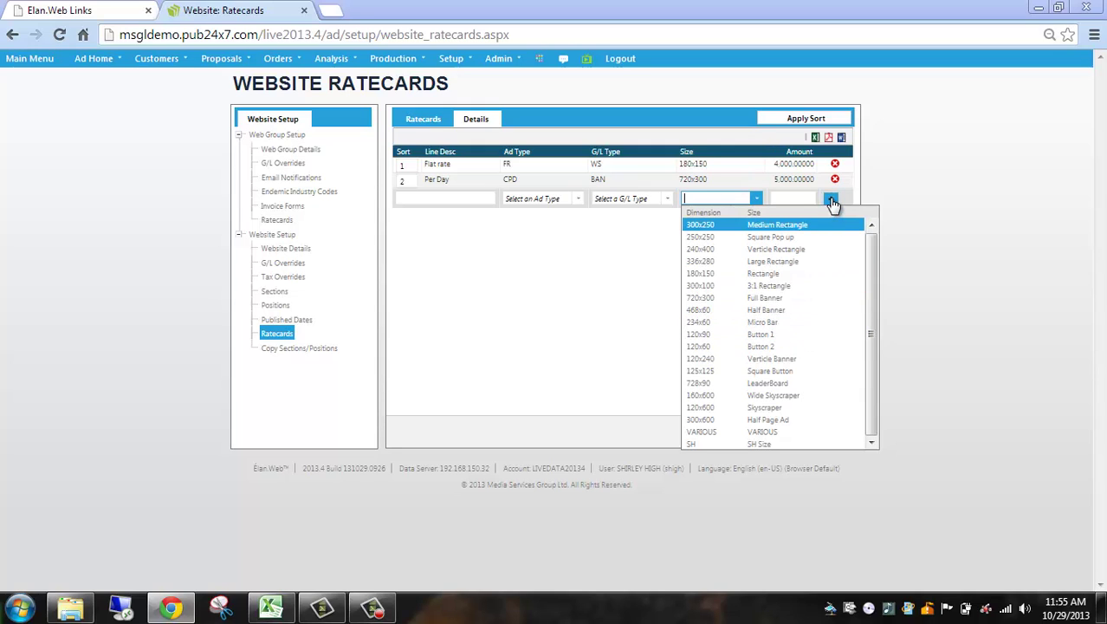
pyautogui.click(627, 253)
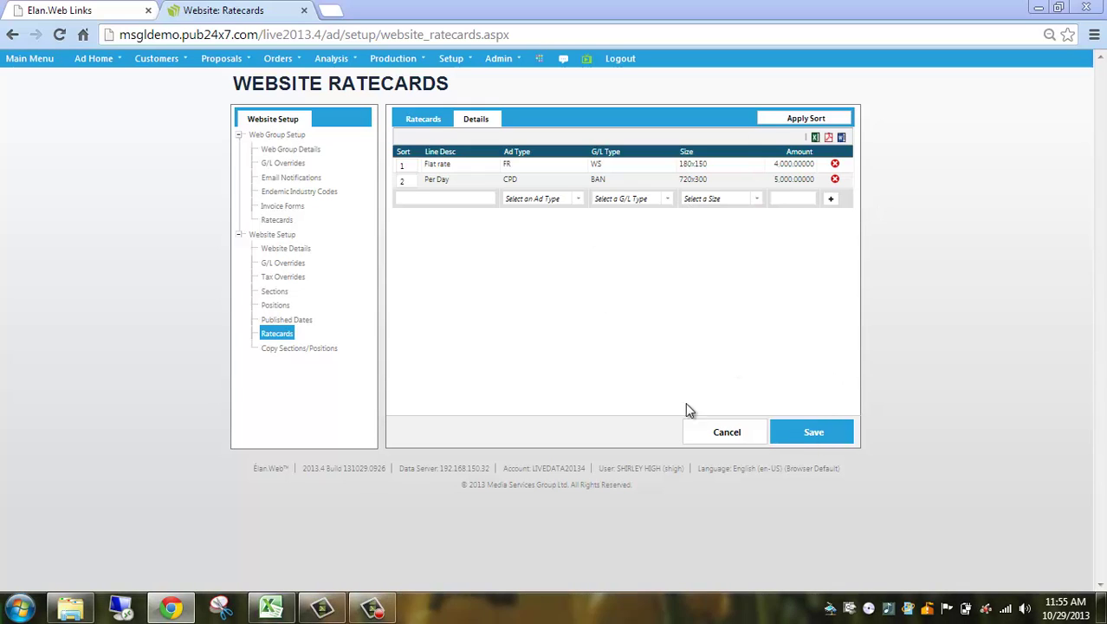
# - Open the web group details in the website setup
pyautogui.click(290, 151)
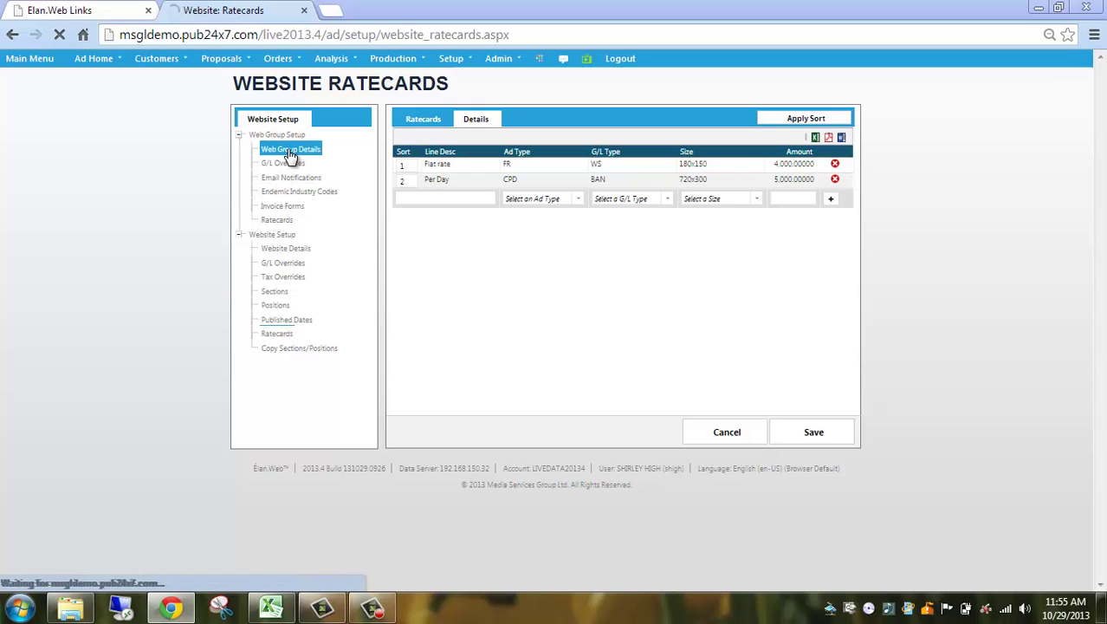